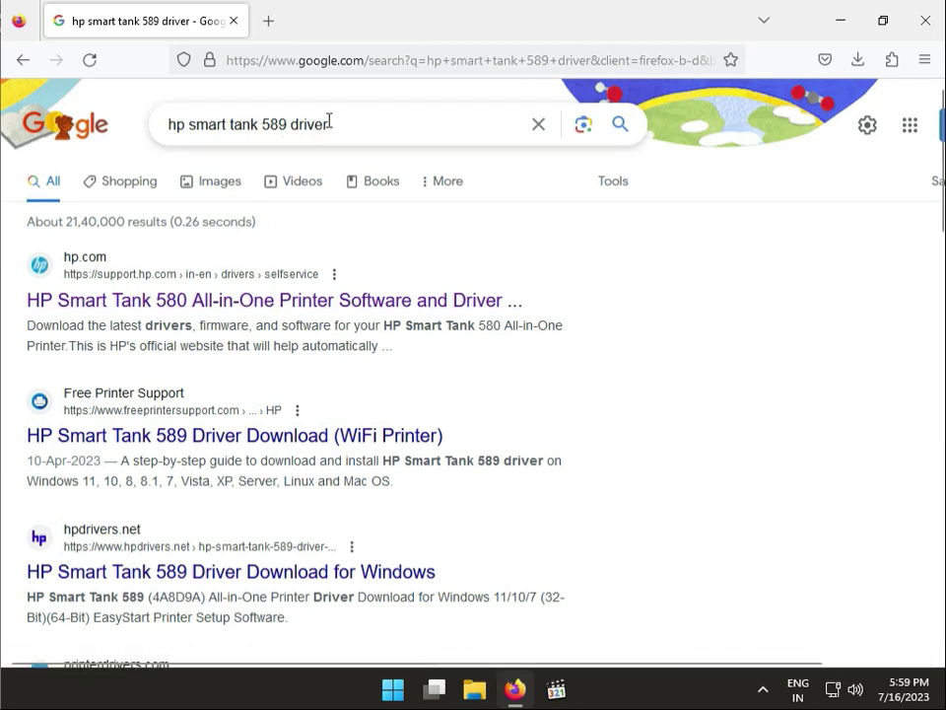
# Step: Open the hp.com 'HP Smart Tank 580 All-in-One Printer Software and Driver' result
pyautogui.moveTo(329, 122); pyautogui.dragTo(176, 123)
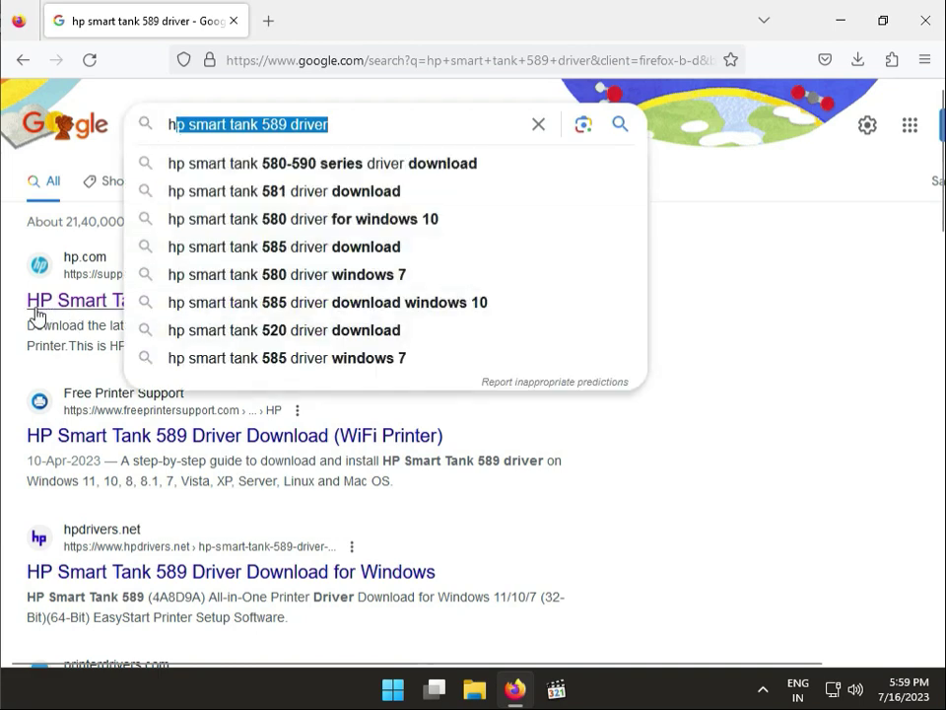
pyautogui.click(91, 308)
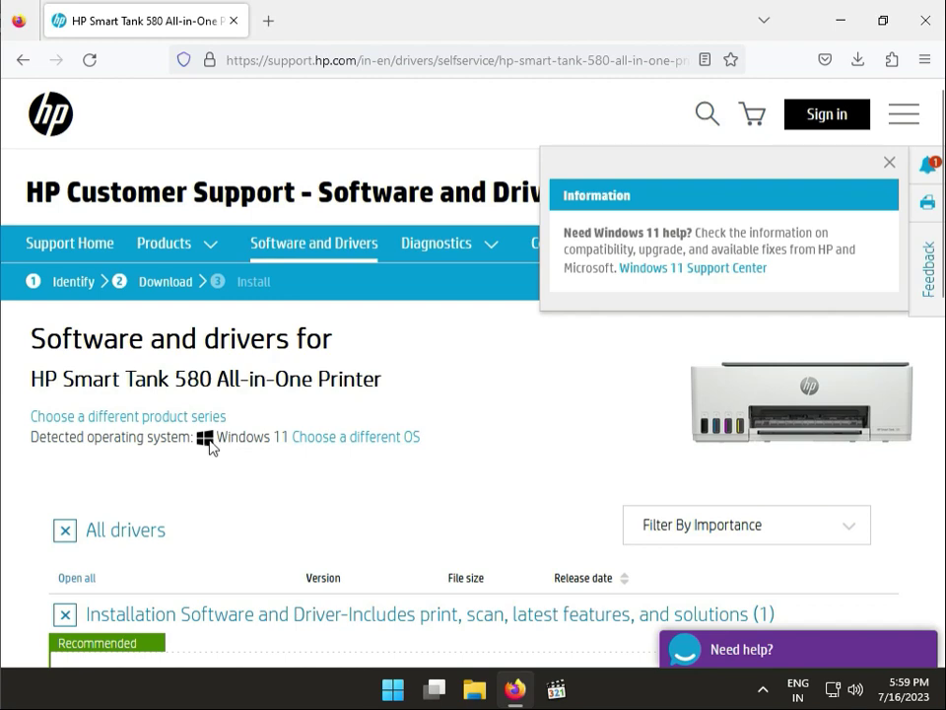
# Step: Scroll down the driver page and expand the 'Driver-Universal Scan Driver' category
pyautogui.click(392, 690)
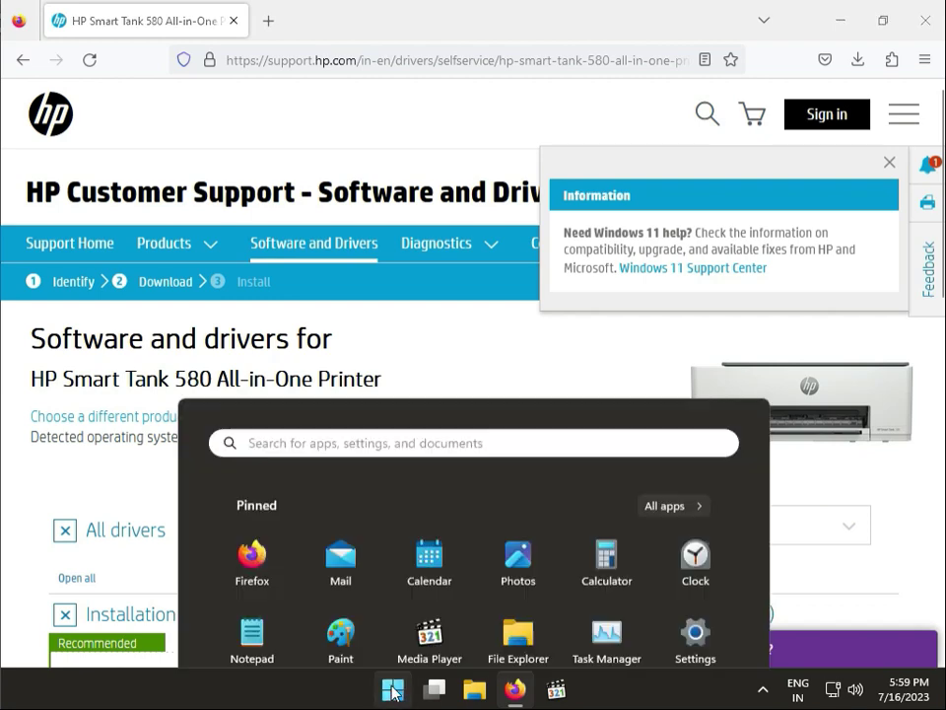
pyautogui.click(393, 690)
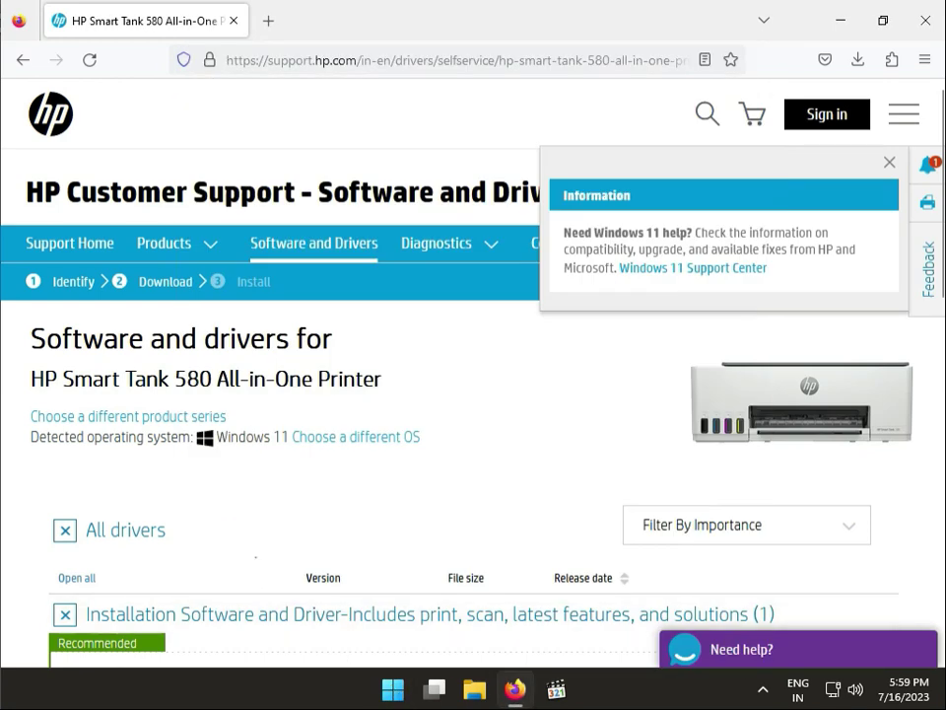
pyautogui.scroll(-2, 237, 508)
pyautogui.scroll(-1, 236, 507)
pyautogui.scroll(-2, 237, 511)
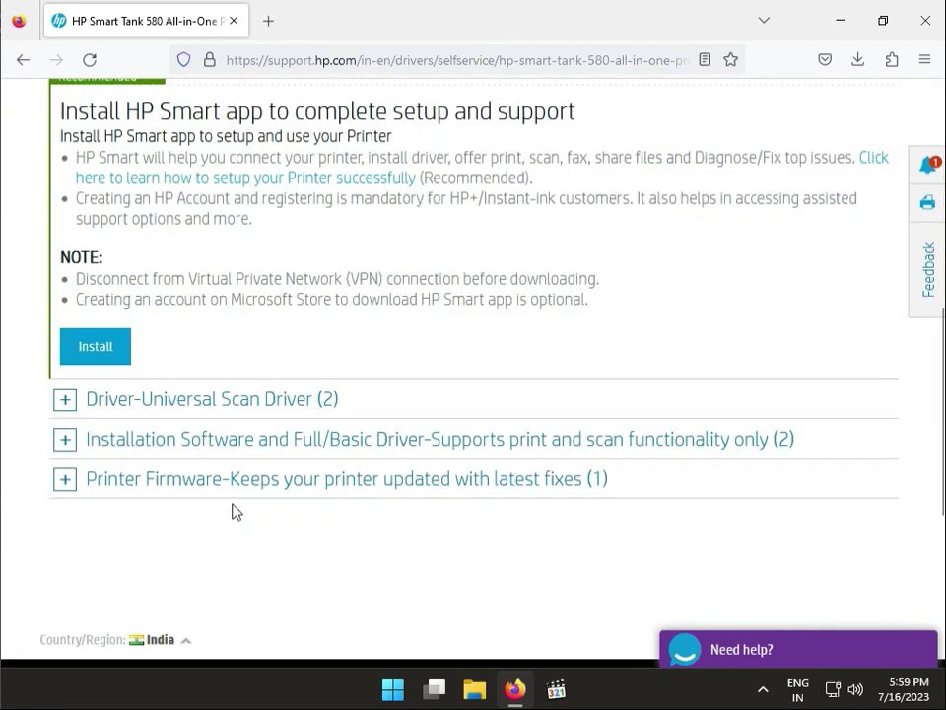
pyautogui.click(65, 401)
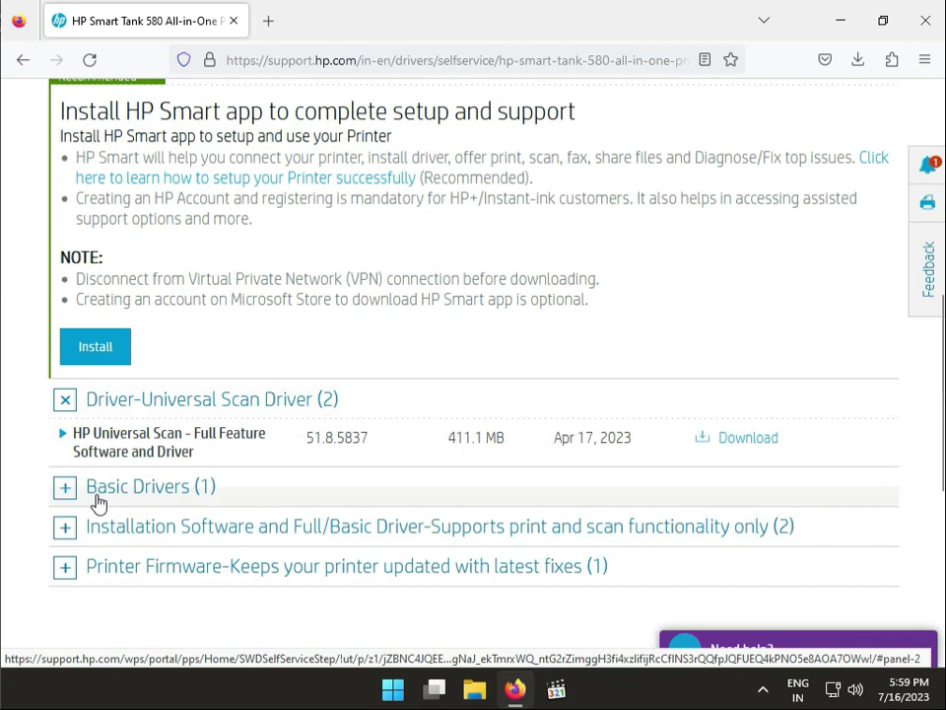
# Step: Expand the Basic Drivers list under Universal Scan Driver
pyautogui.click(65, 488)
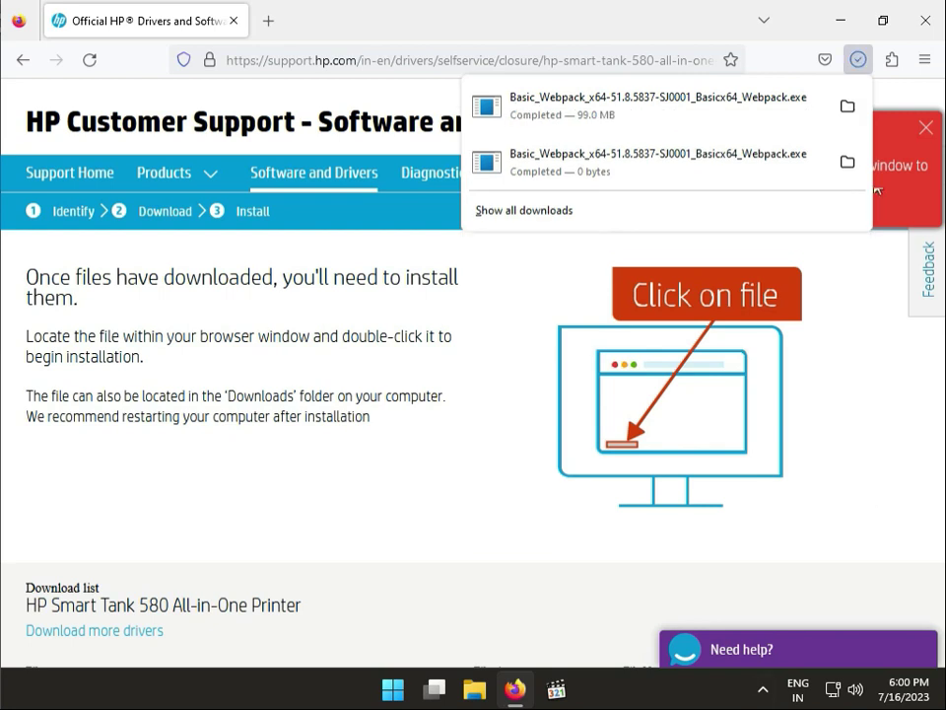
# Step: Launch the downloaded Basic Feature driver package and approve the User Account Control prompt
pyautogui.click(756, 120)
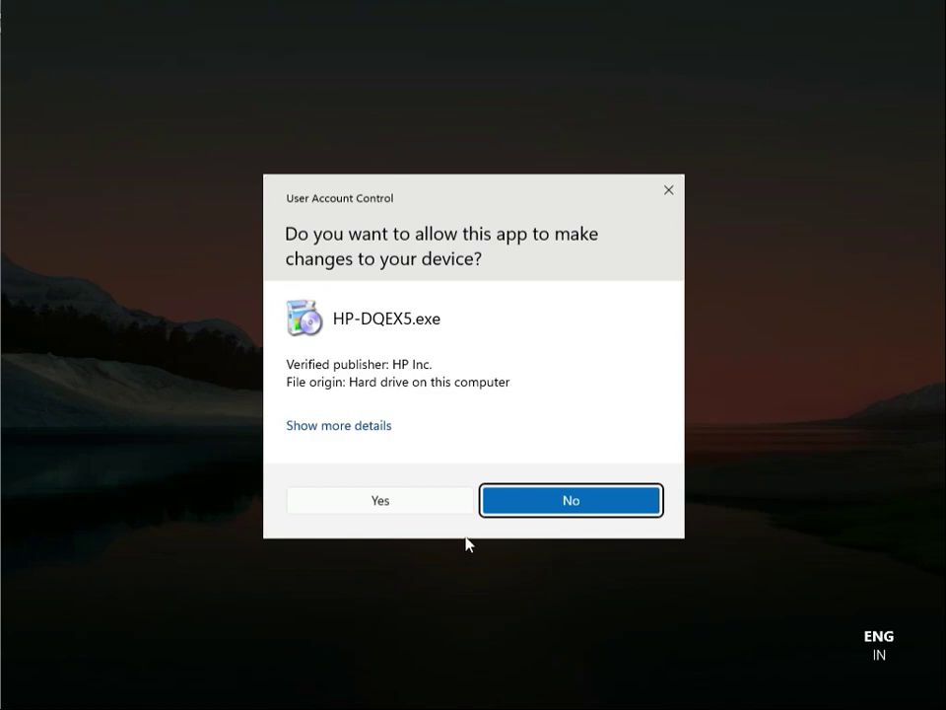
pyautogui.click(439, 503)
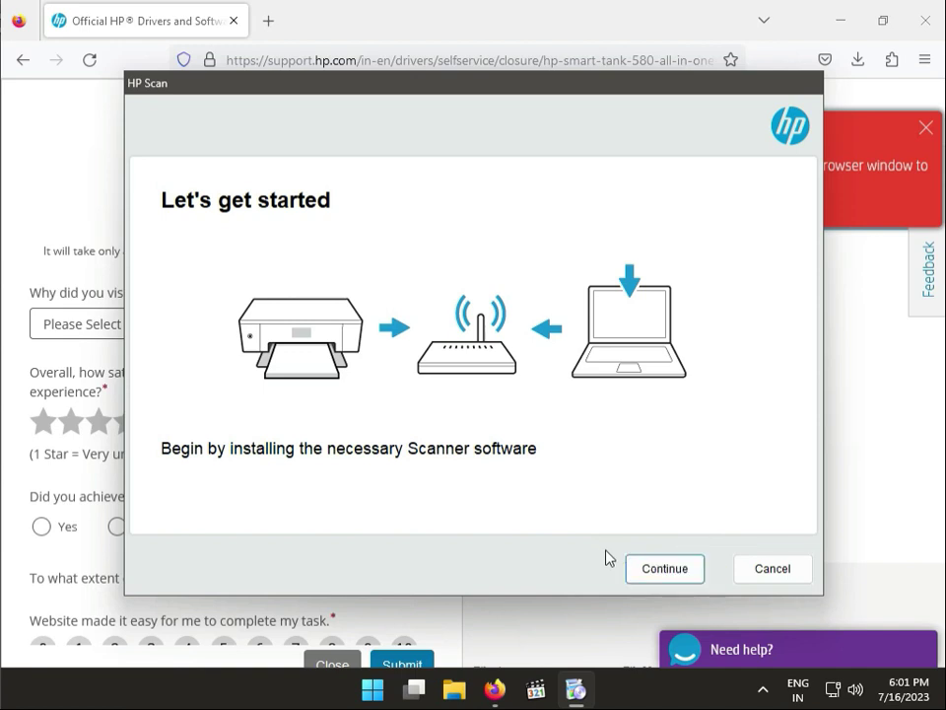
# Step: Accept the license and data collection agreements and install the basic scanner software
pyautogui.click(687, 571)
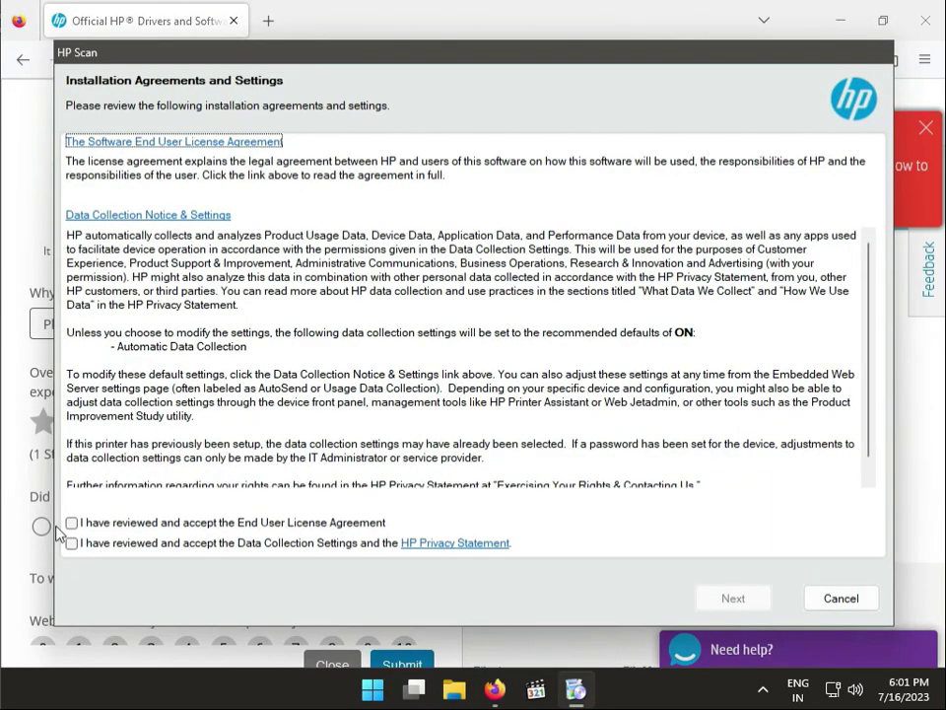
pyautogui.click(71, 523)
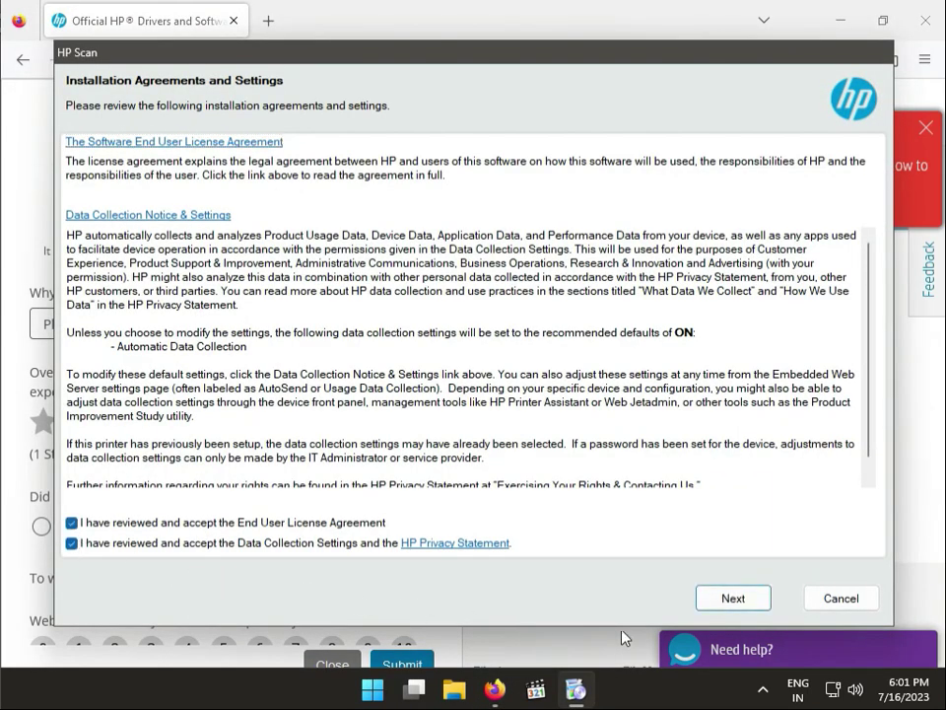
pyautogui.click(725, 599)
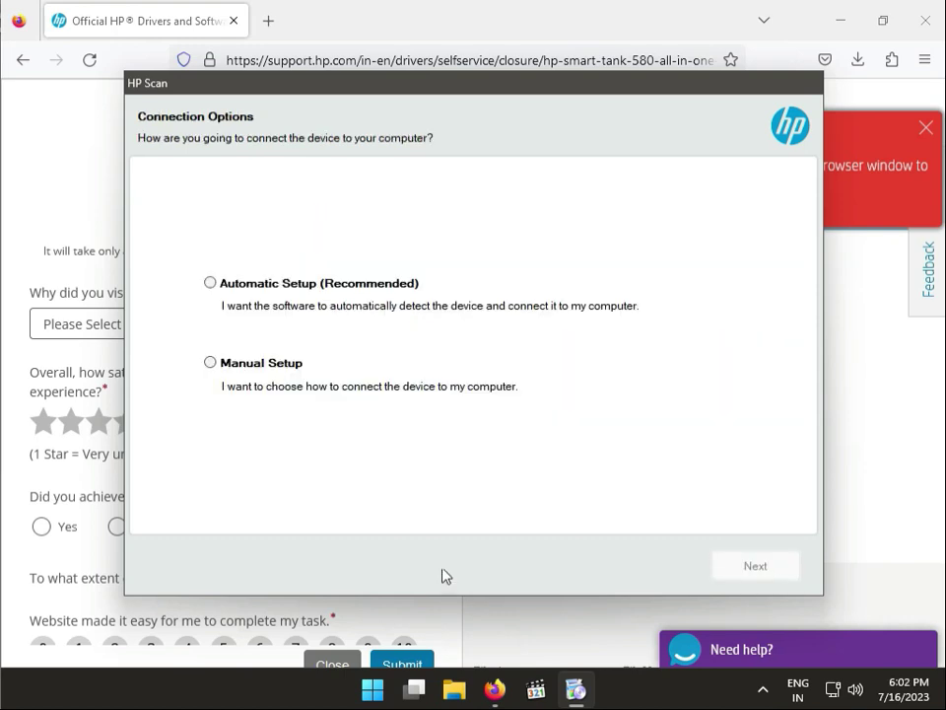
# Step: Pick Automatic Setup (Recommended) as the connection option and continue
pyautogui.click(245, 284)
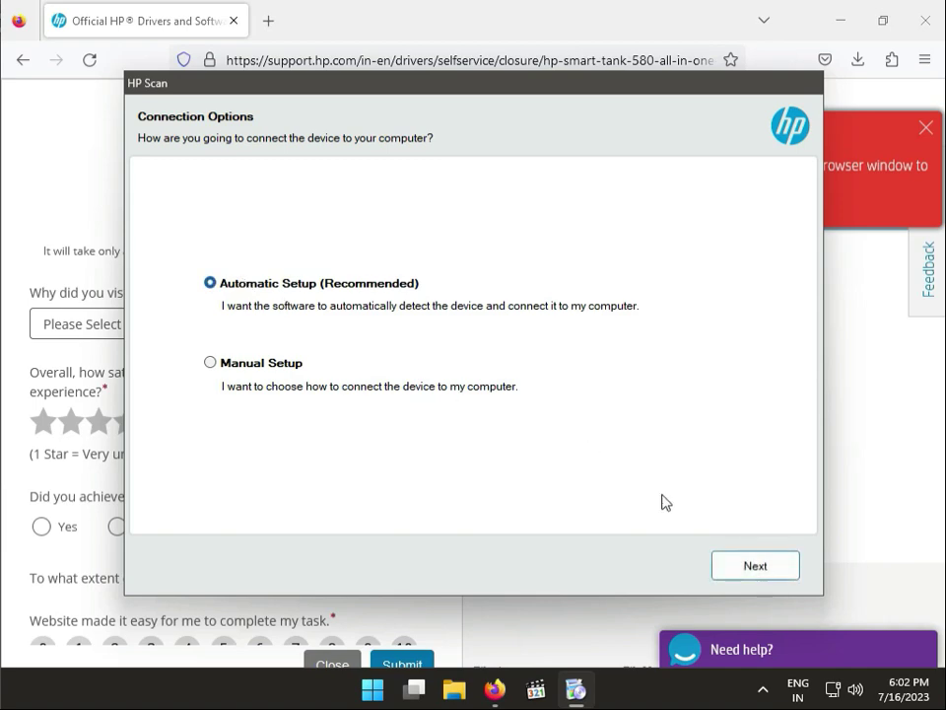
pyautogui.click(754, 562)
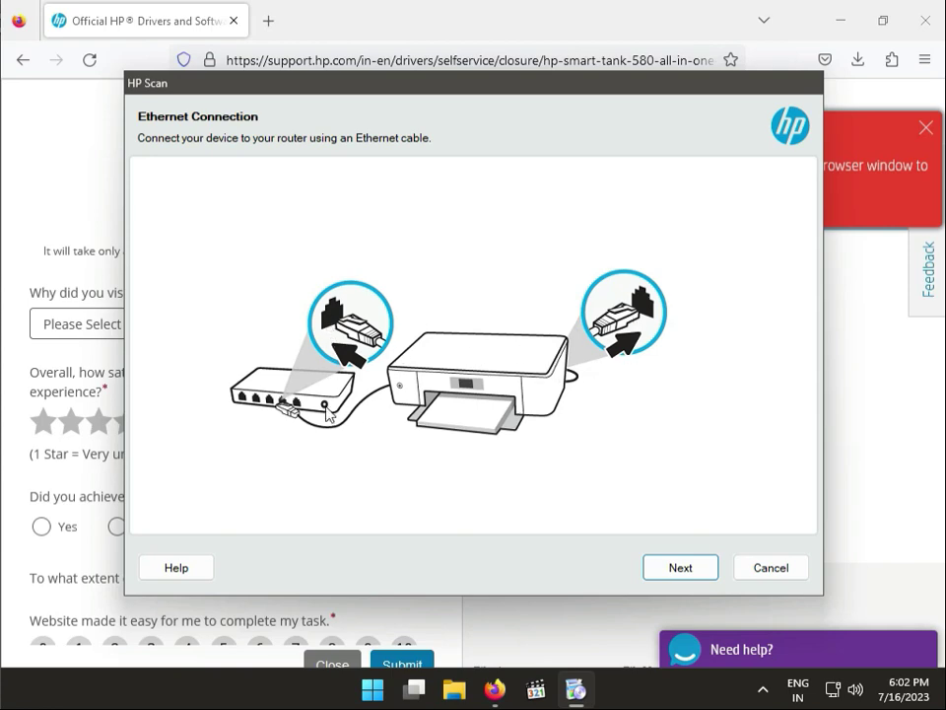
# Step: Continue past the Ethernet cabling instructions to begin the network check
pyautogui.click(657, 566)
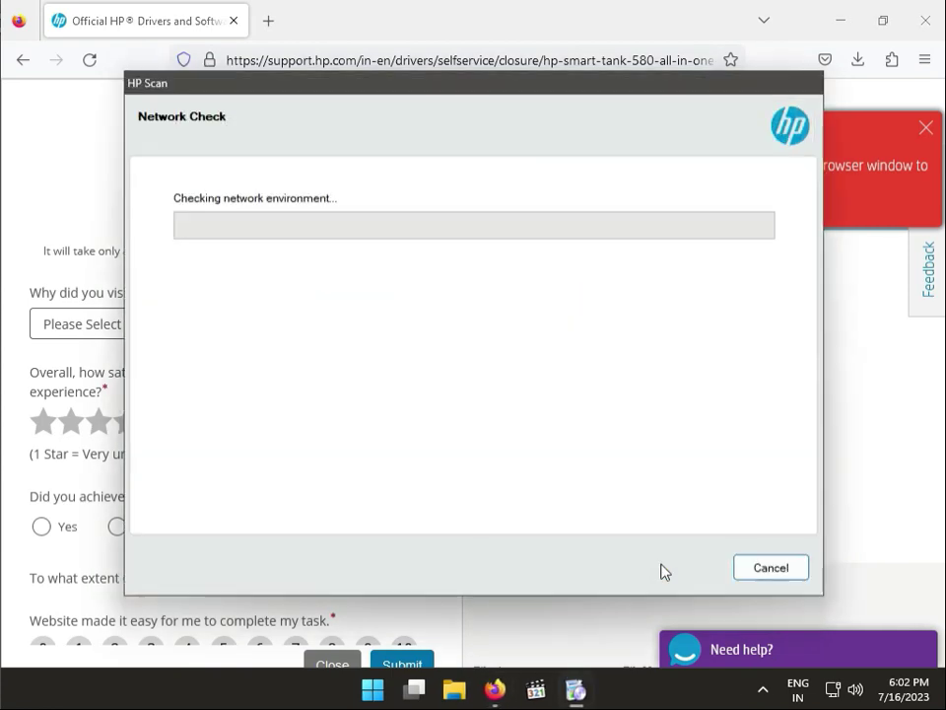